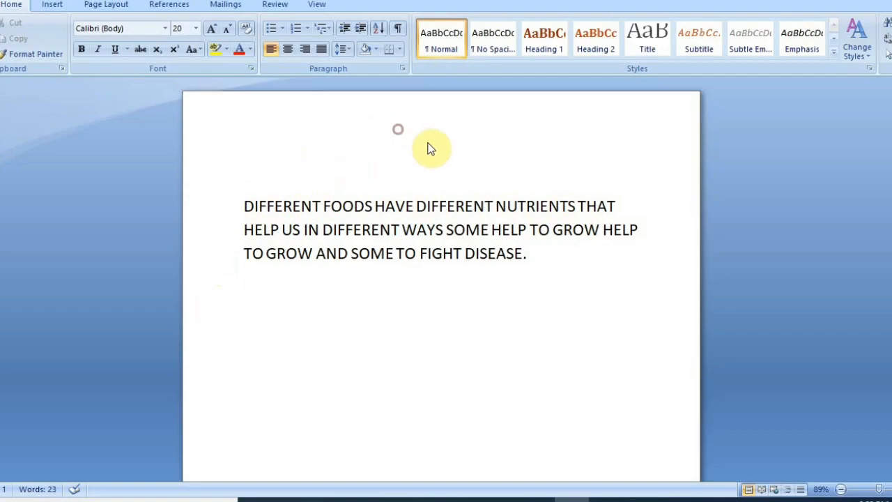
Open the page header for editing and enter FOOD as the heading
{"action": "left_click", "coordinate": [313, 167]}
{"action": "double_click", "coordinate": [325, 135]}
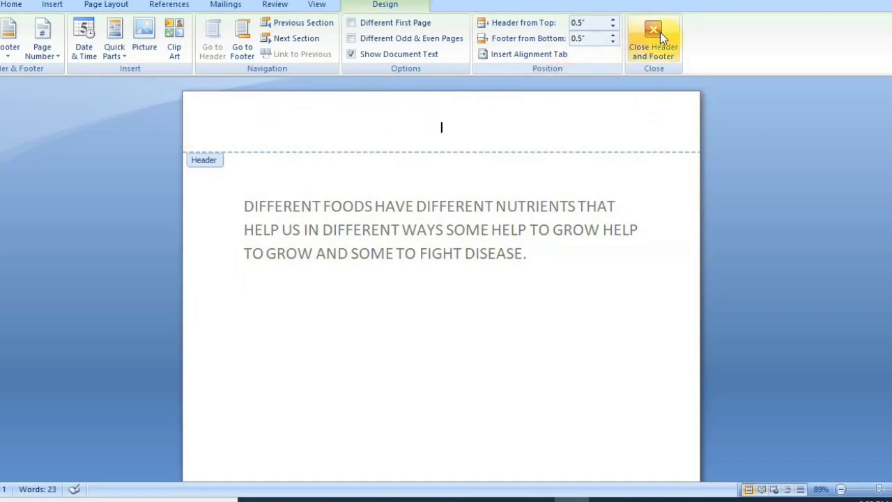
{"action": "scroll", "coordinate": [445, 213], "scroll_direction": "down", "scroll_amount": 6}
{"action": "scroll", "coordinate": [446, 215], "scroll_direction": "up", "scroll_amount": 6}
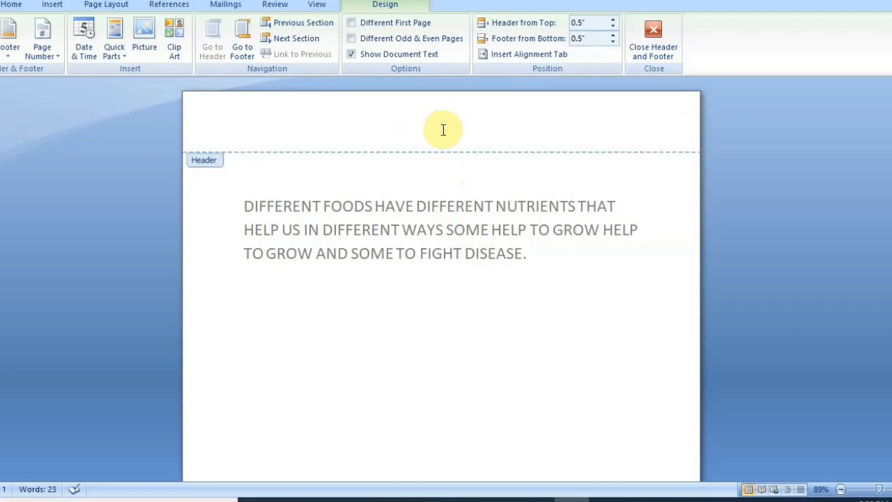
{"action": "type", "text": "FOOD"}
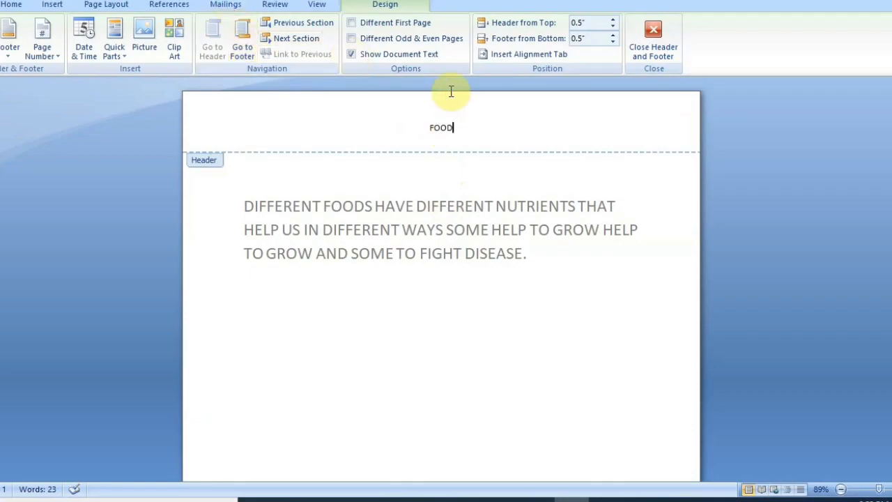
Set the font size of the header text FOOD to 48
{"action": "left_click_drag", "start_coordinate": [421, 127], "coordinate": [483, 128]}
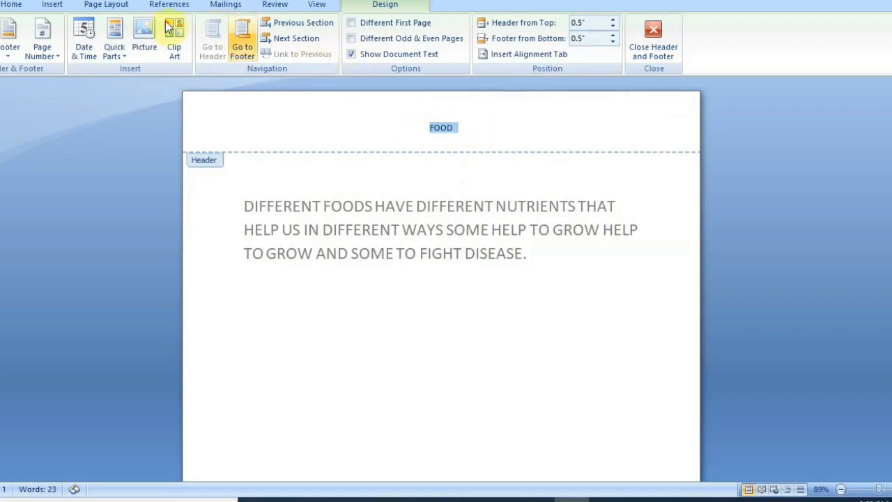
{"action": "left_click", "coordinate": [11, 6]}
{"action": "left_click", "coordinate": [212, 32]}
{"action": "left_click", "coordinate": [195, 27]}
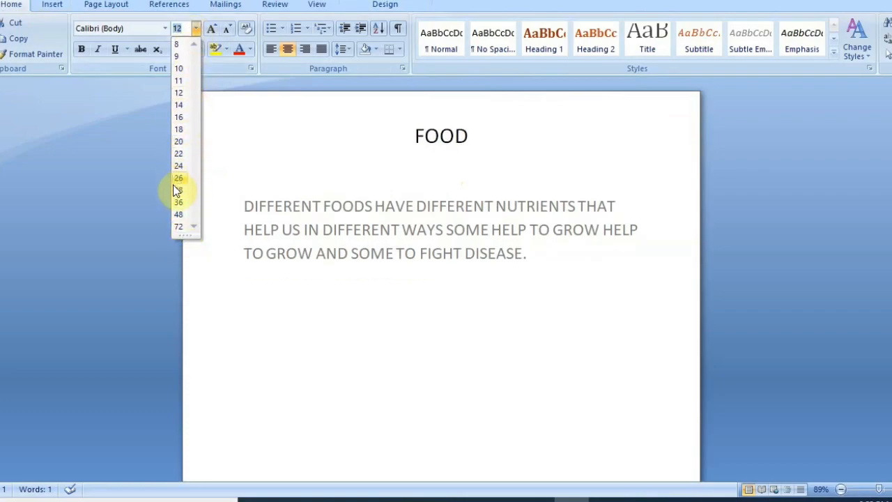
{"action": "left_click", "coordinate": [179, 214]}
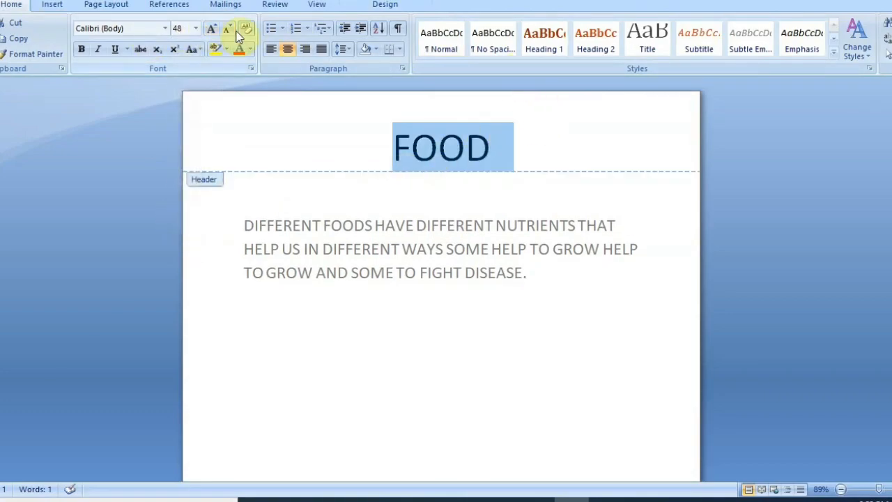
{"action": "left_click", "coordinate": [522, 134]}
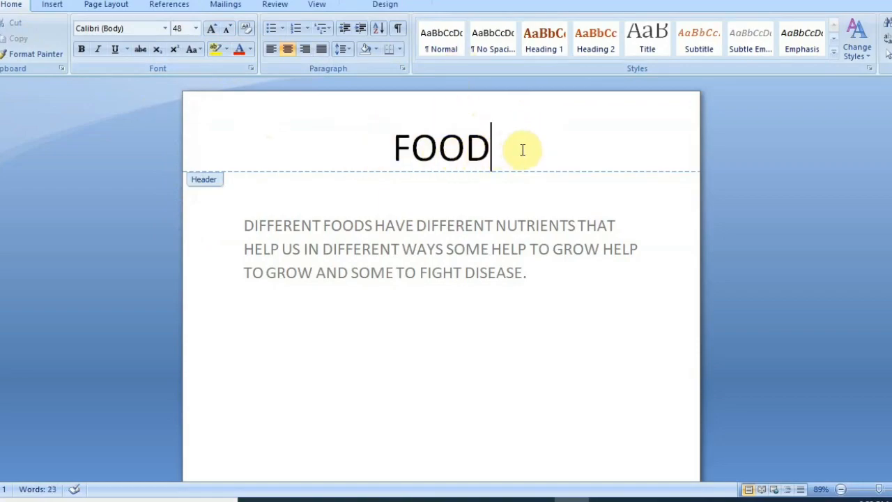
{"action": "left_click_drag", "start_coordinate": [381, 149], "coordinate": [526, 150]}
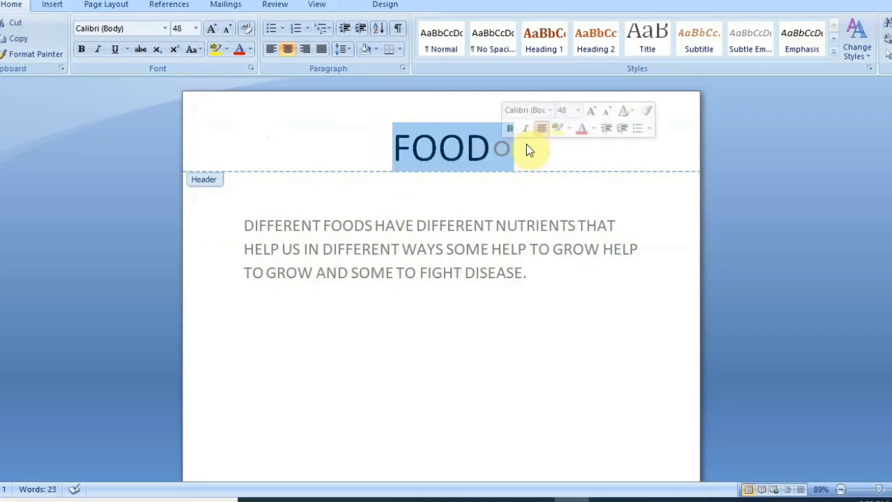
{"action": "left_click", "coordinate": [568, 147]}
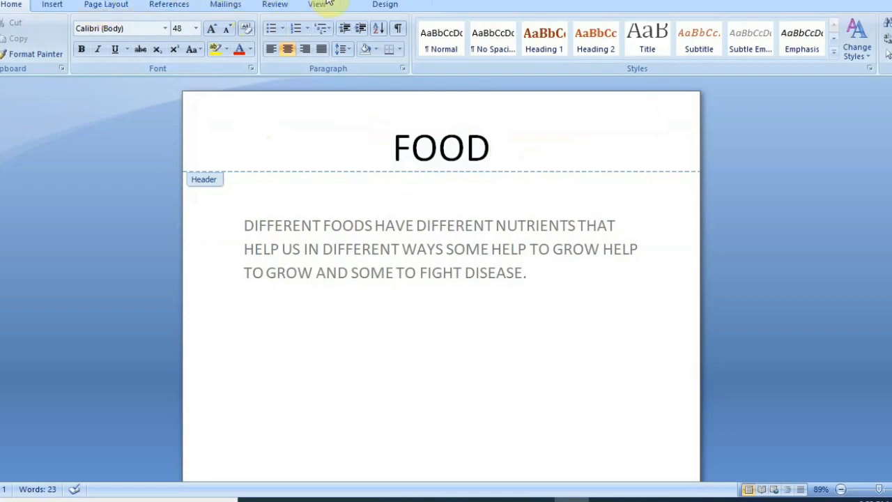
Convert the header text FOOD into WordArt using the green style with a pale shadow, keeping Times New Roman at size 36
{"action": "left_click", "coordinate": [46, 5]}
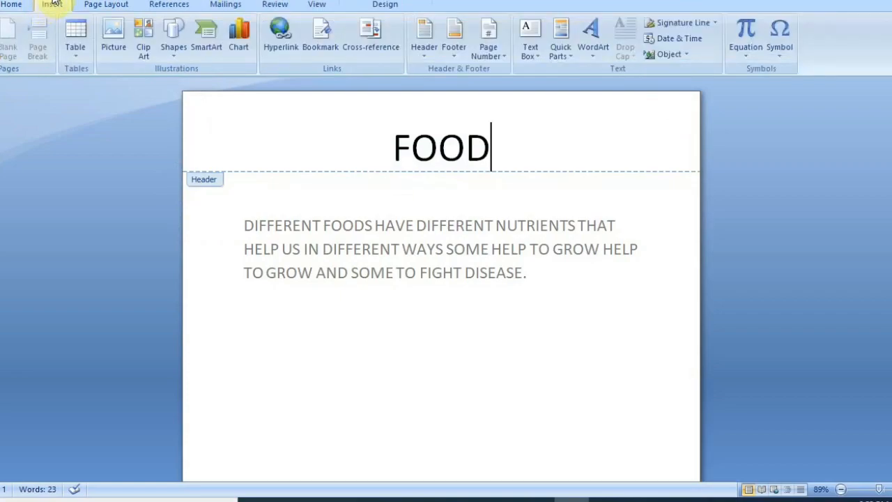
{"action": "left_click", "coordinate": [584, 46]}
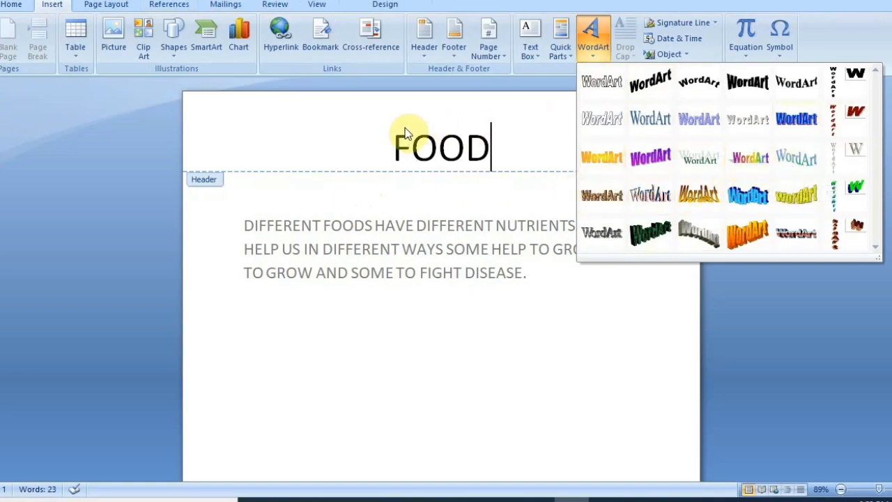
{"action": "left_click", "coordinate": [385, 147]}
{"action": "left_click", "coordinate": [381, 136]}
{"action": "left_click_drag", "start_coordinate": [382, 136], "coordinate": [508, 147]}
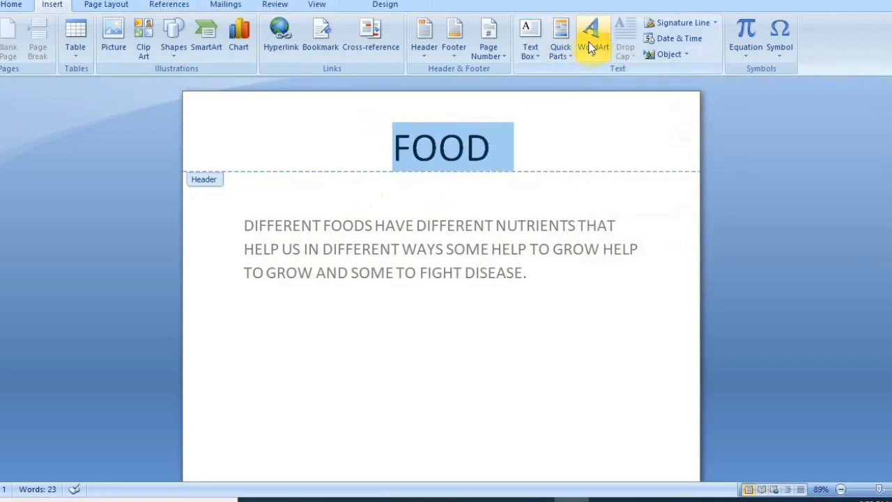
{"action": "left_click", "coordinate": [591, 42]}
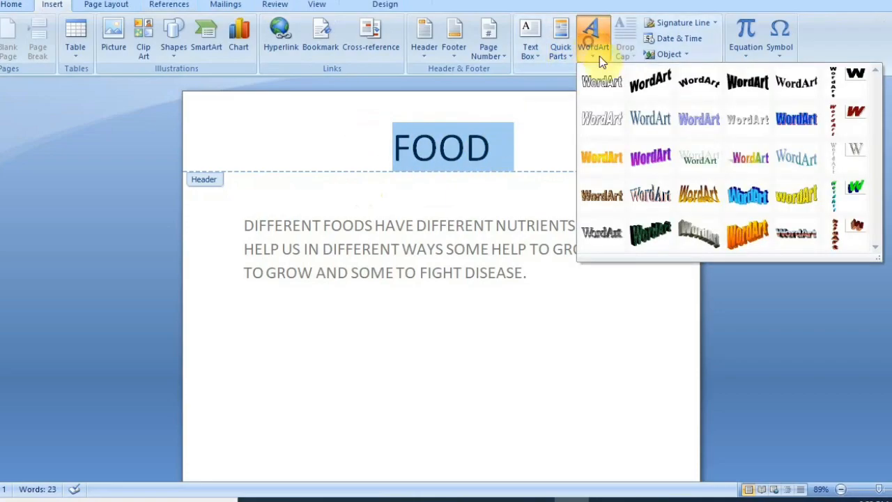
{"action": "left_click", "coordinate": [705, 163]}
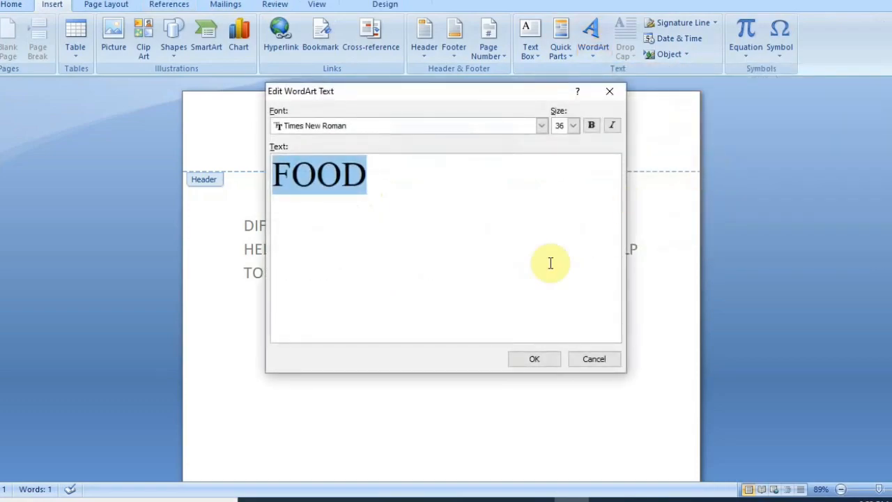
{"action": "left_click", "coordinate": [534, 358]}
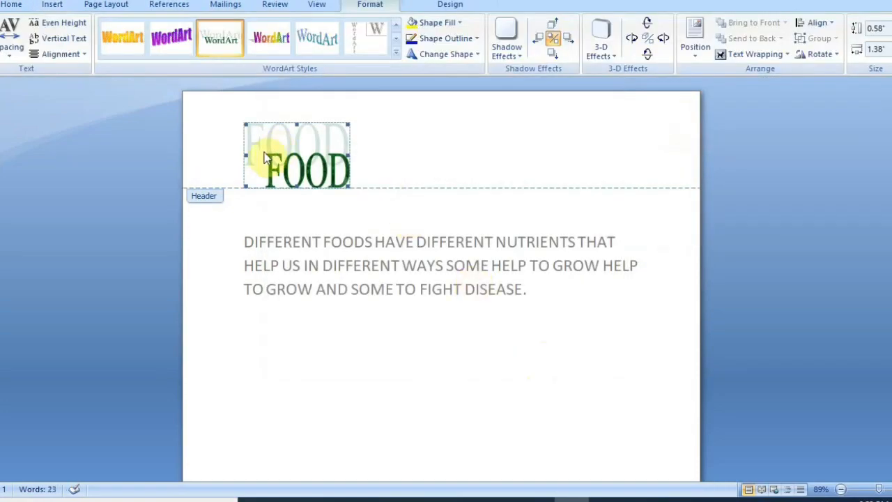
Stretch the green FOOD WordArt to about twice its width and shift it toward the middle of the header
{"action": "left_click_drag", "start_coordinate": [348, 154], "coordinate": [470, 149]}
{"action": "left_click", "coordinate": [333, 149]}
{"action": "left_click", "coordinate": [242, 157]}
{"action": "left_click", "coordinate": [240, 161]}
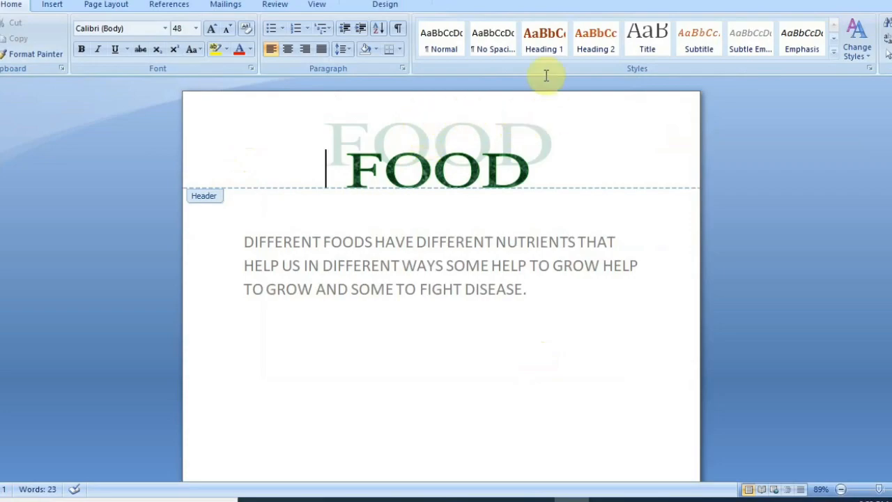
{"action": "left_click", "coordinate": [51, 5]}
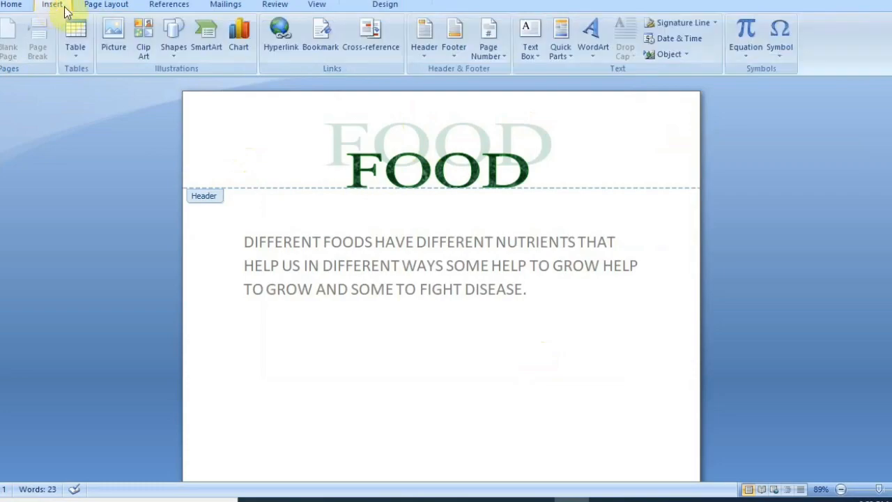
{"action": "left_click", "coordinate": [591, 55]}
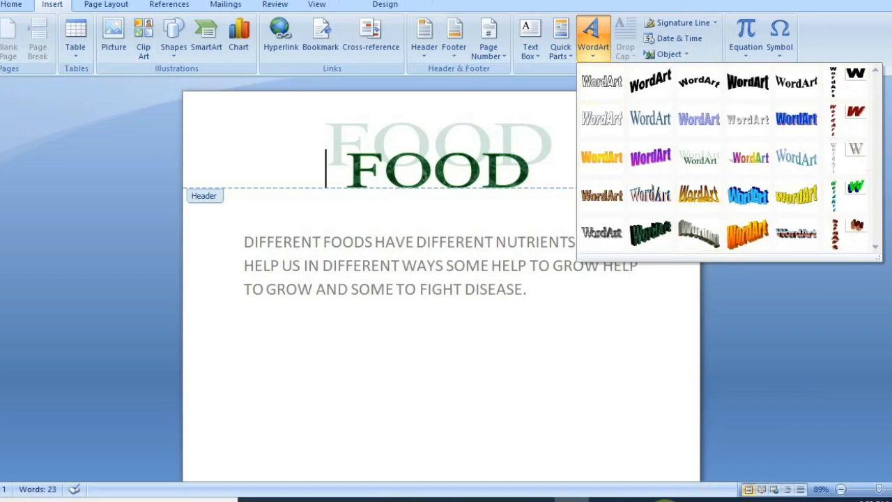
{"action": "left_click", "coordinate": [666, 501]}
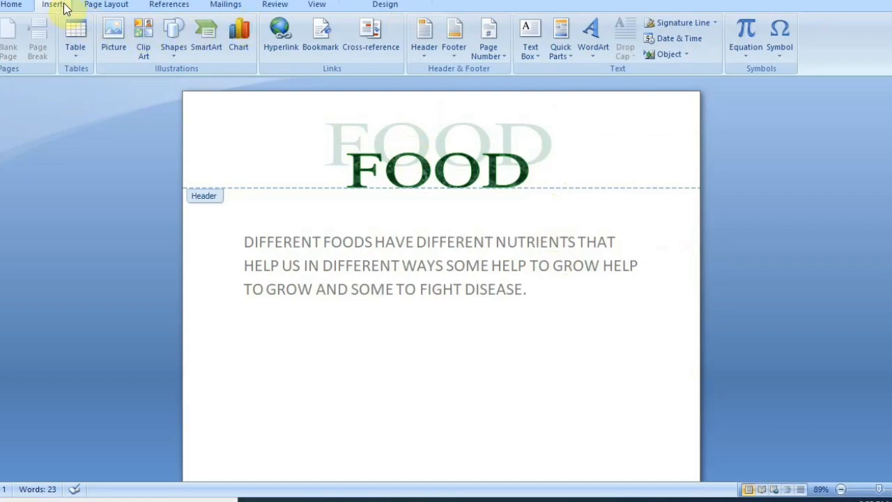
Insert a second WordArt in the header in the rainbow style with the text FOOD, in Arial Black at size 36
{"action": "left_click", "coordinate": [359, 143]}
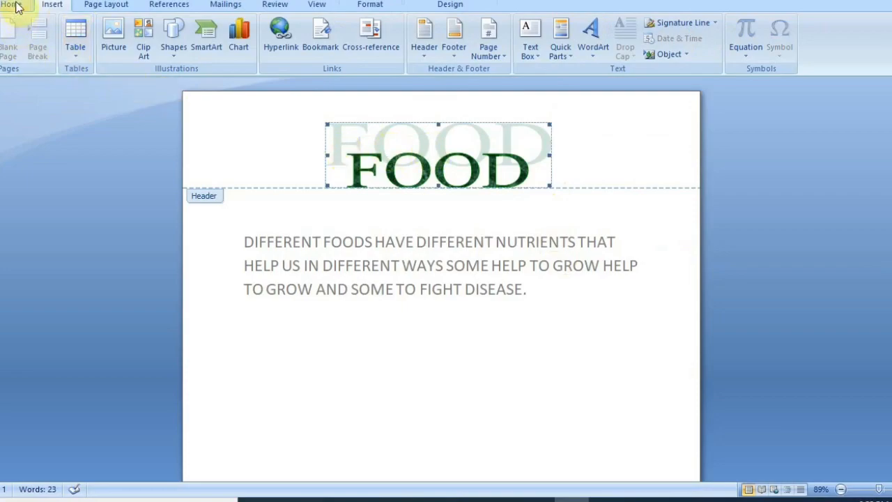
{"action": "left_click", "coordinate": [595, 60]}
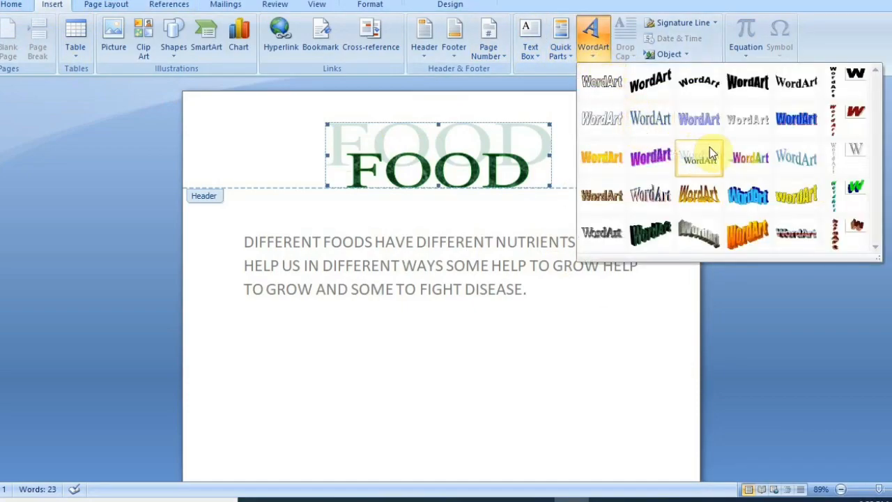
{"action": "left_click", "coordinate": [751, 158]}
{"action": "left_click", "coordinate": [418, 181]}
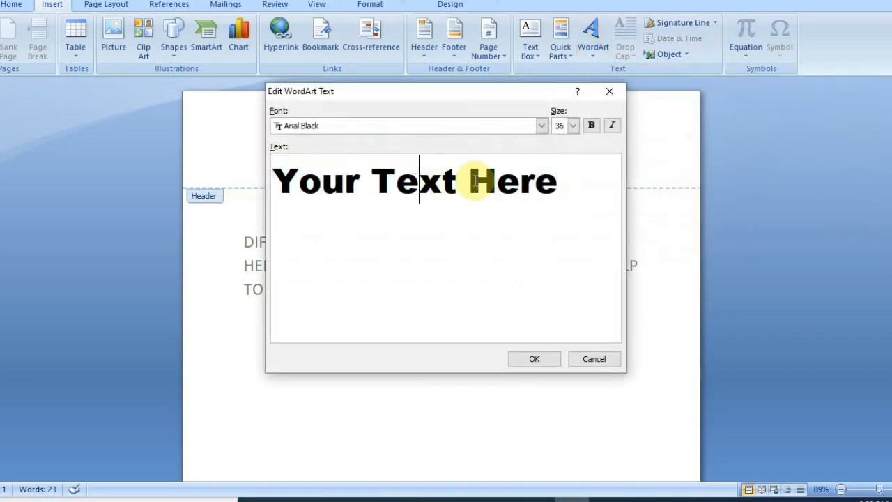
{"action": "left_click_drag", "start_coordinate": [561, 180], "coordinate": [311, 151]}
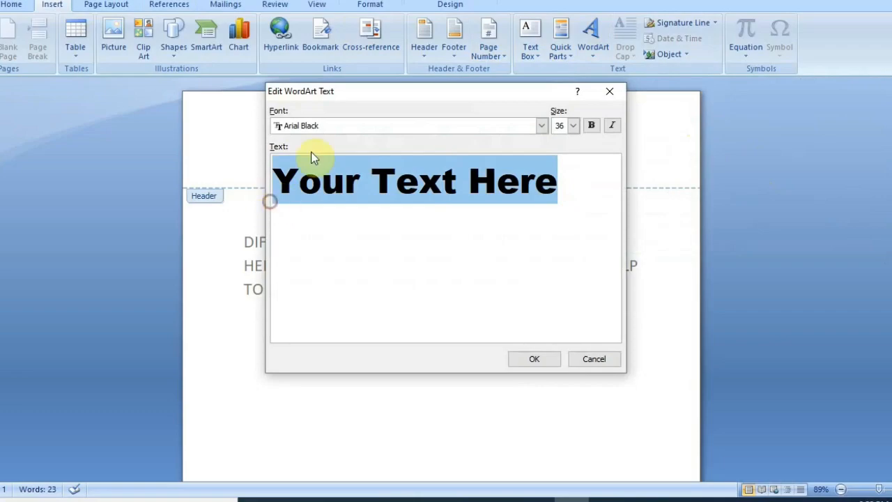
{"action": "key", "text": "Delete"}
{"action": "type", "text": "F"}
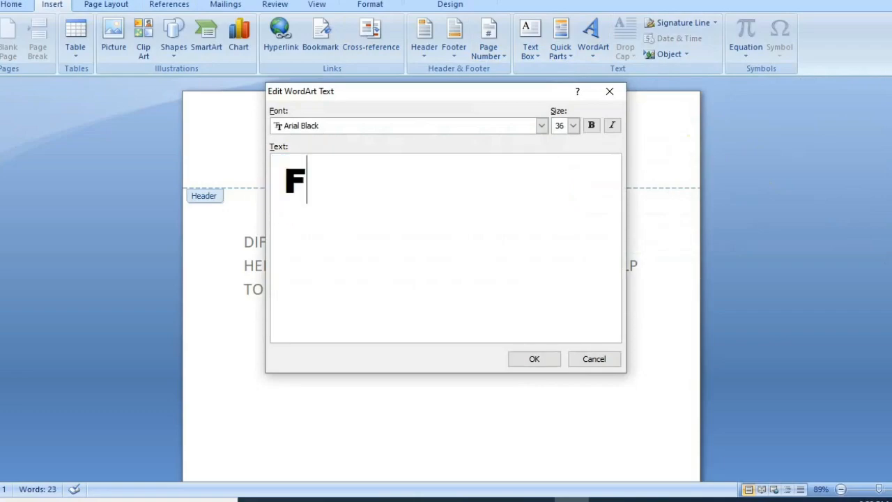
{"action": "type", "text": "OOD"}
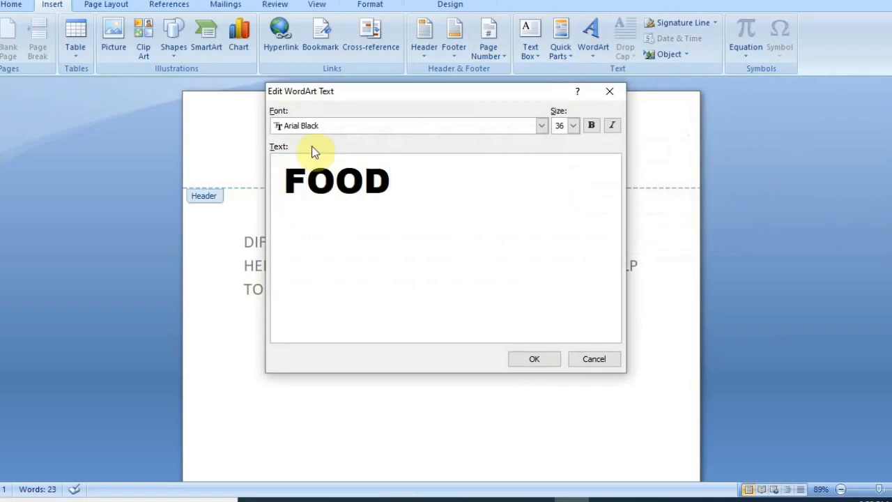
{"action": "left_click", "coordinate": [556, 360]}
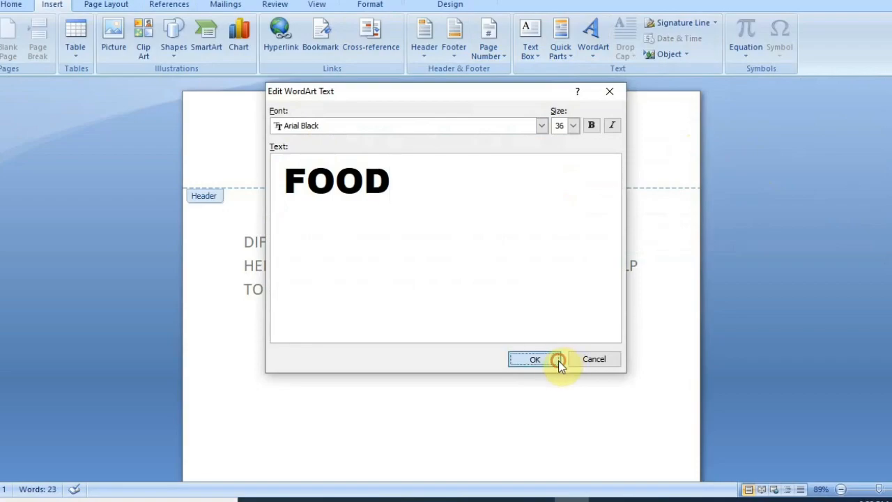
Widen the rainbow FOOD WordArt in the header and delete the green WordArt below it
{"action": "left_click", "coordinate": [334, 207]}
{"action": "left_click", "coordinate": [442, 147]}
{"action": "left_click", "coordinate": [456, 153]}
{"action": "left_click", "coordinate": [418, 151]}
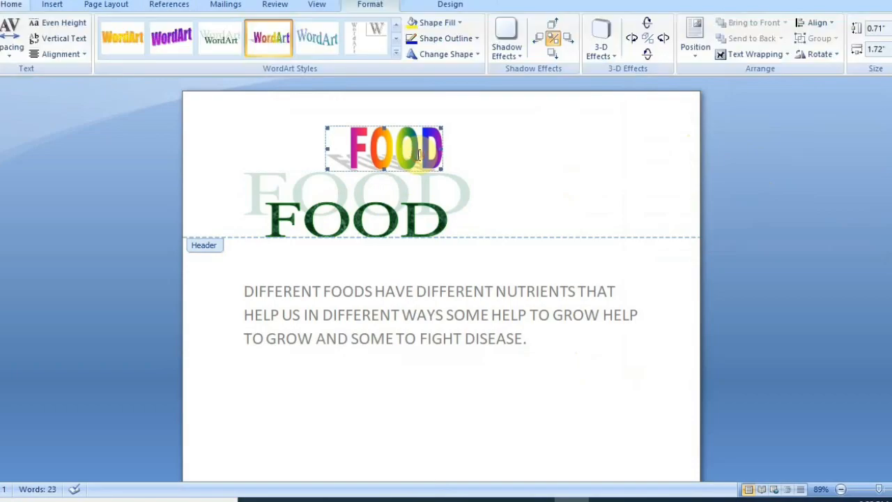
{"action": "left_click_drag", "start_coordinate": [441, 148], "coordinate": [528, 149]}
{"action": "left_click", "coordinate": [422, 215]}
{"action": "key", "text": "Delete"}
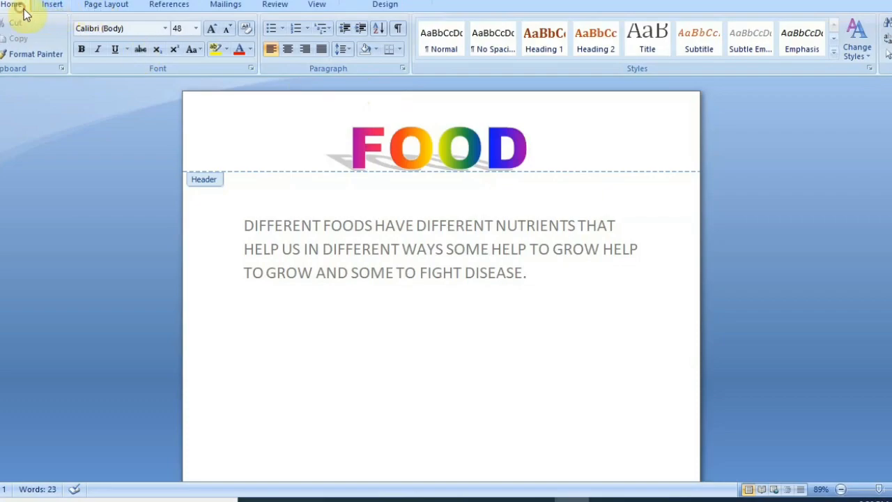
{"action": "left_click", "coordinate": [52, 7]}
{"action": "left_click", "coordinate": [167, 32]}
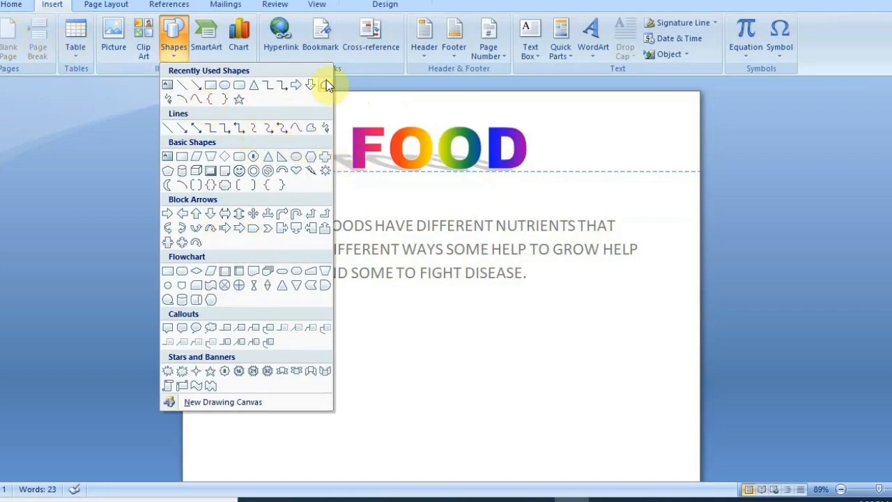
{"action": "left_click", "coordinate": [410, 345]}
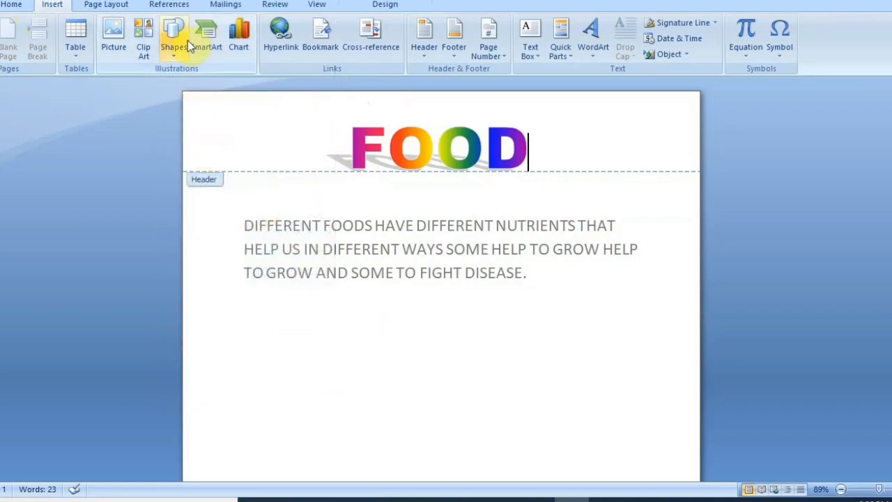
{"action": "left_click", "coordinate": [13, 5]}
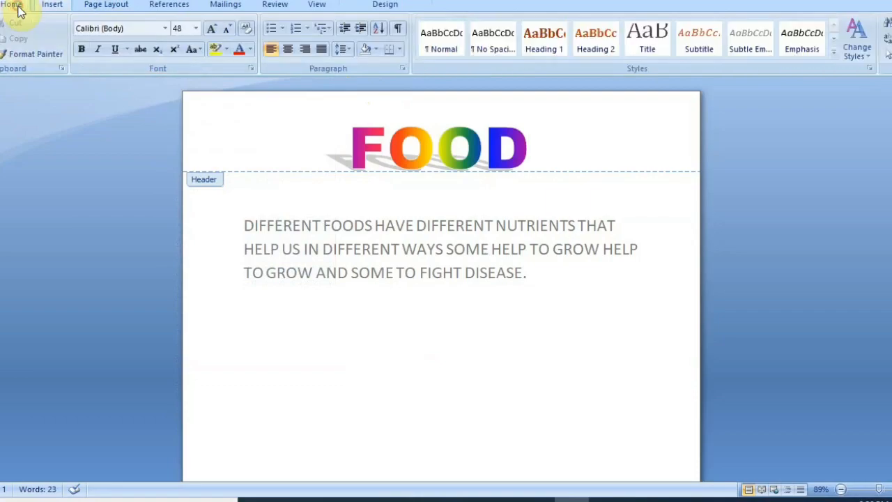
{"action": "scroll", "coordinate": [306, 146], "scroll_direction": "down", "scroll_amount": 1}
{"action": "scroll", "coordinate": [313, 157], "scroll_direction": "up", "scroll_amount": 1}
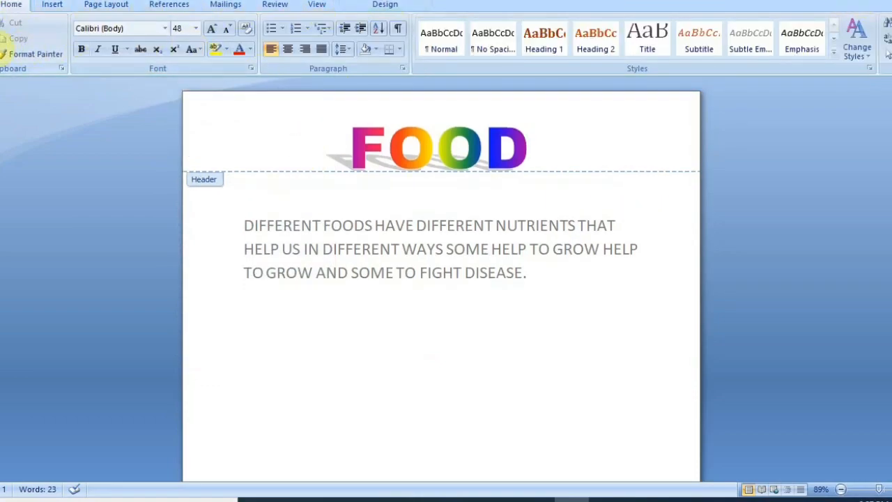
Draw a rectangle below the food paragraph and widen it to about 5.39" wide by 1.58" high
{"action": "left_click", "coordinate": [55, 5]}
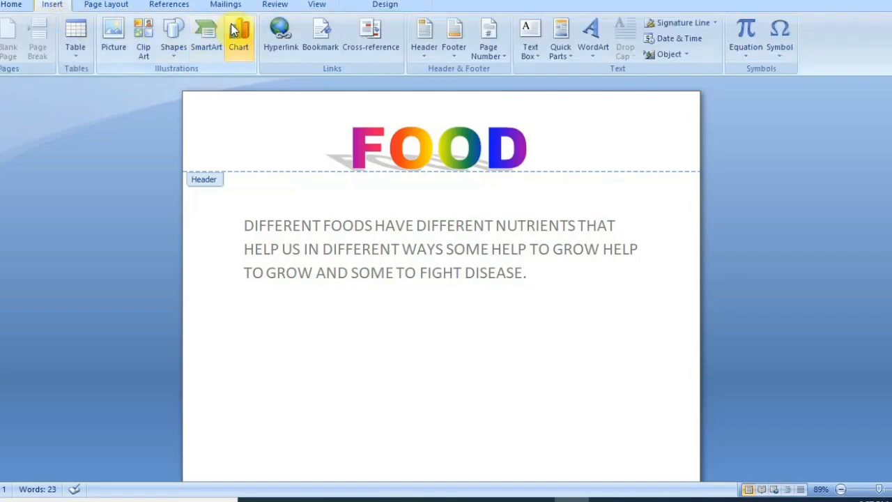
{"action": "left_click", "coordinate": [174, 39]}
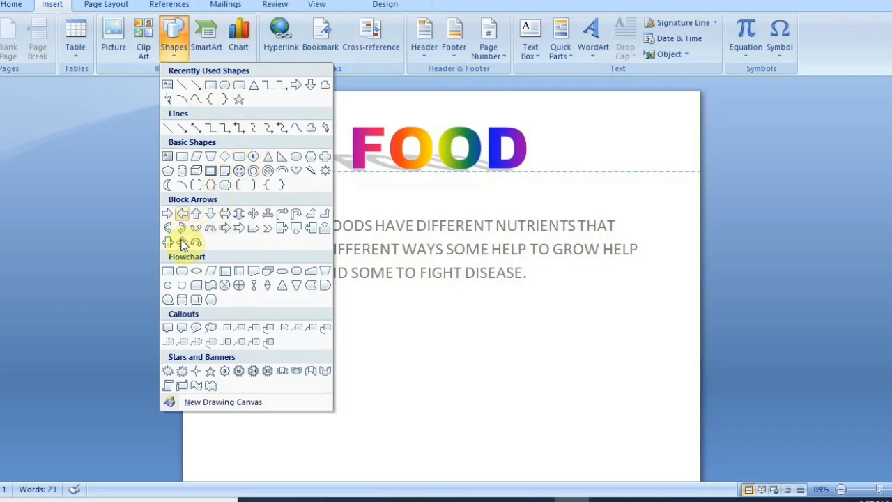
{"action": "left_click", "coordinate": [215, 85]}
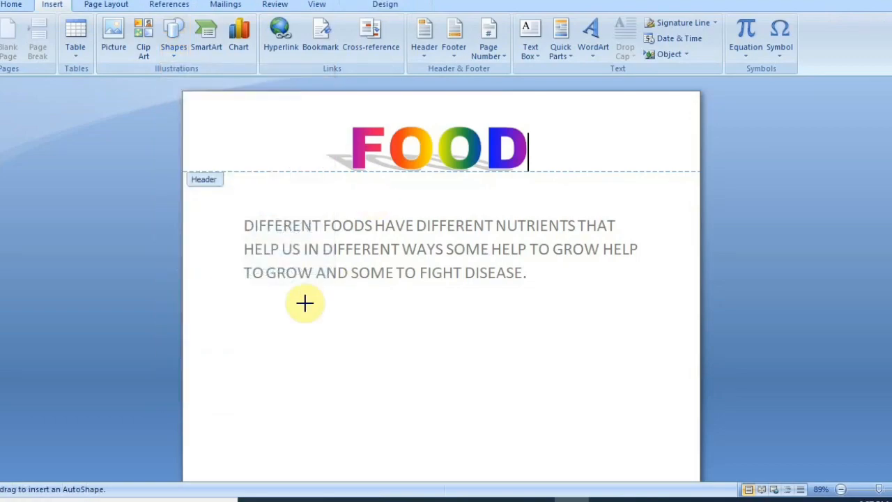
{"action": "left_click_drag", "start_coordinate": [264, 300], "coordinate": [556, 396]}
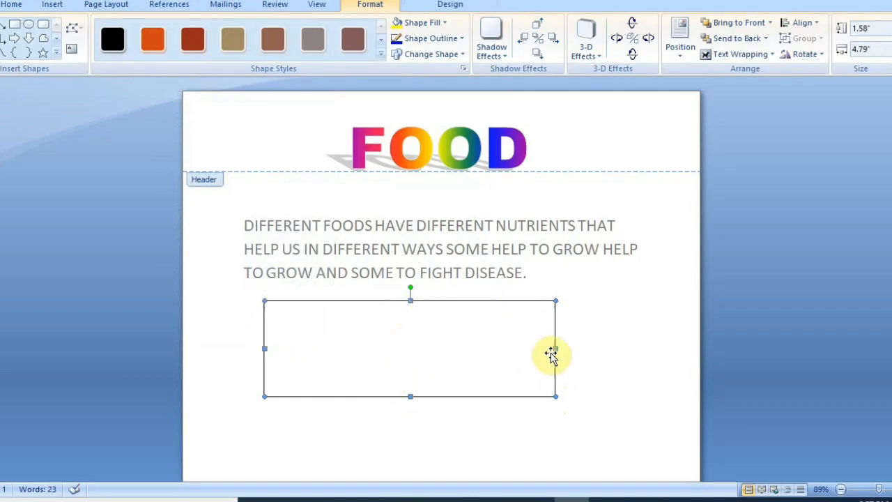
{"action": "left_click_drag", "start_coordinate": [556, 348], "coordinate": [591, 341]}
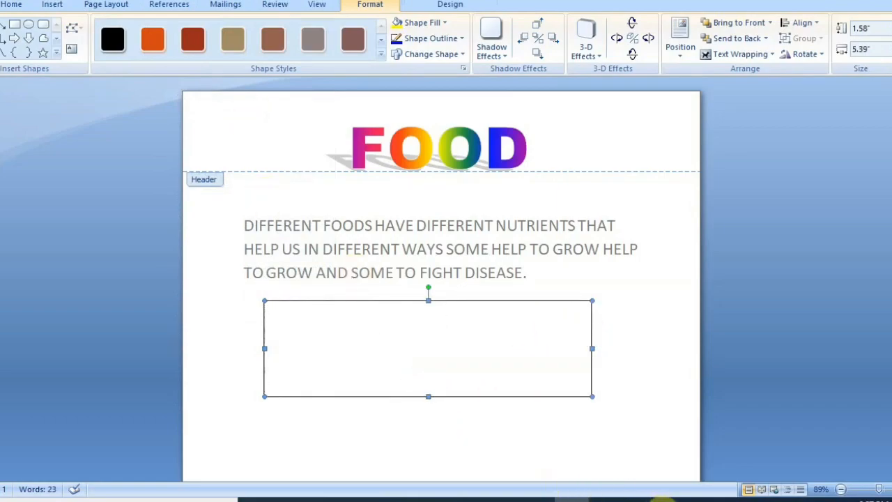
{"action": "left_click", "coordinate": [663, 500]}
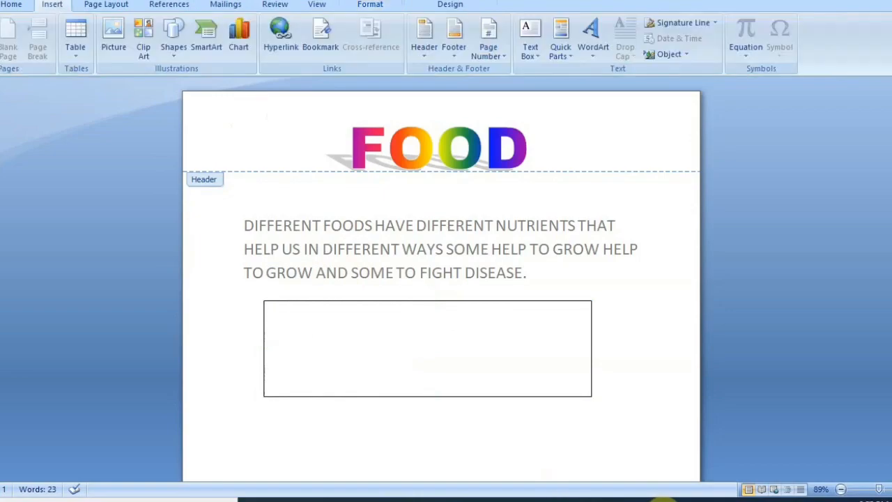
{"action": "left_click", "coordinate": [175, 49]}
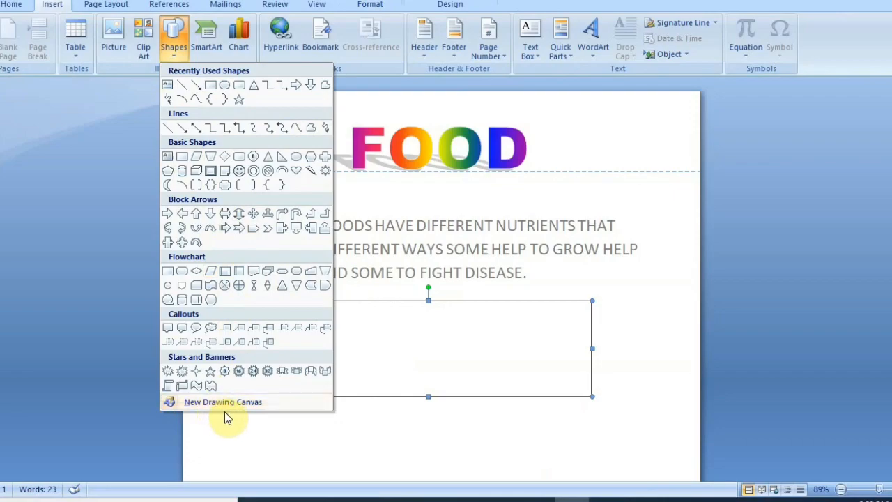
{"action": "left_click", "coordinate": [359, 427]}
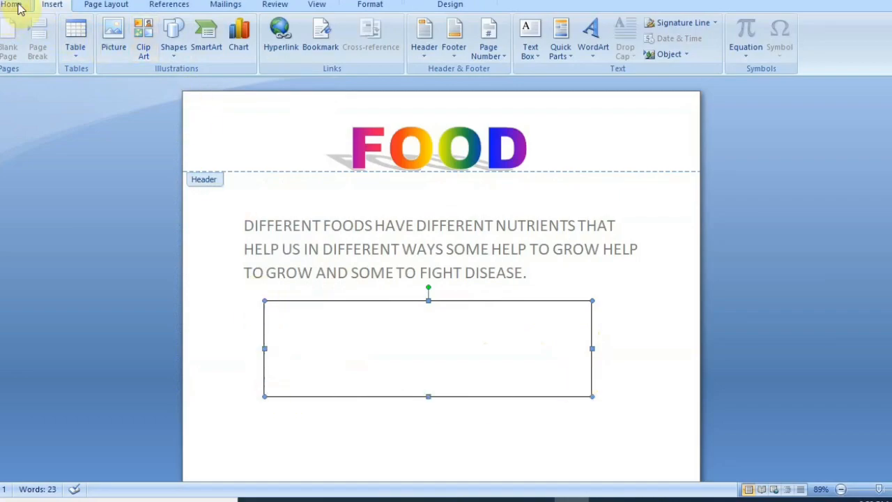
Set the outline of the rectangle below the paragraph to a light orange theme color
{"action": "left_click", "coordinate": [372, 5]}
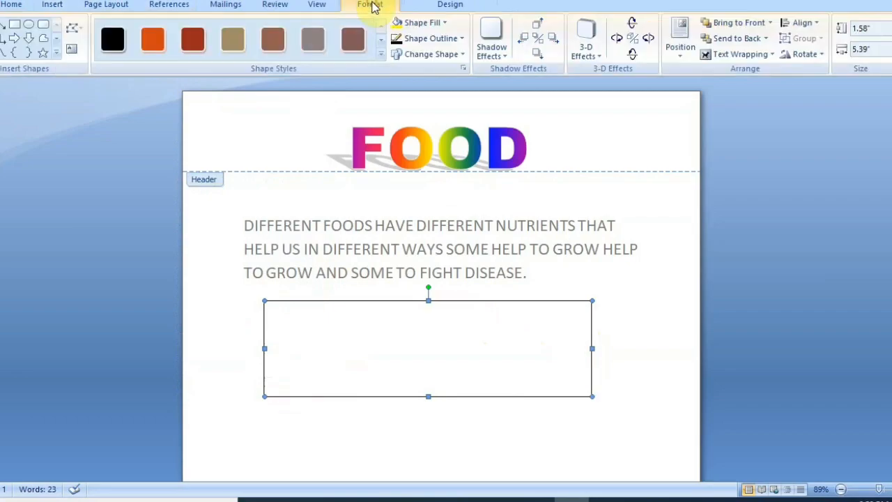
{"action": "left_click", "coordinate": [446, 38]}
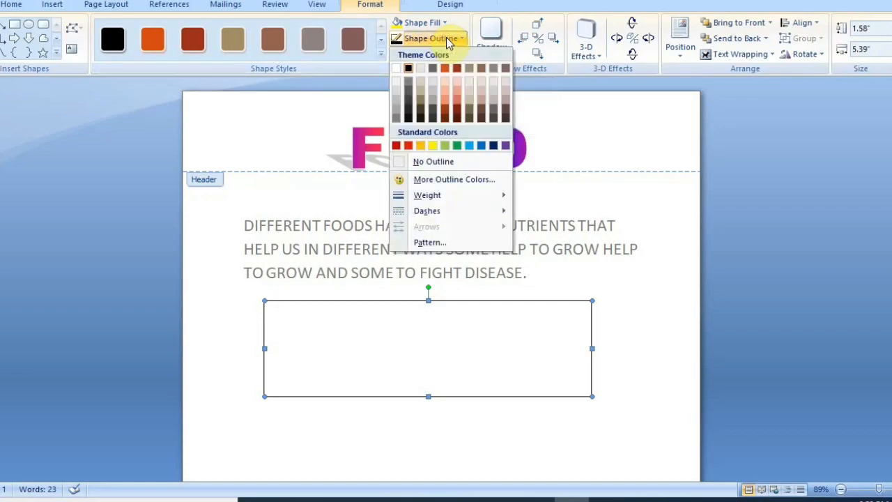
{"action": "left_click", "coordinate": [446, 95]}
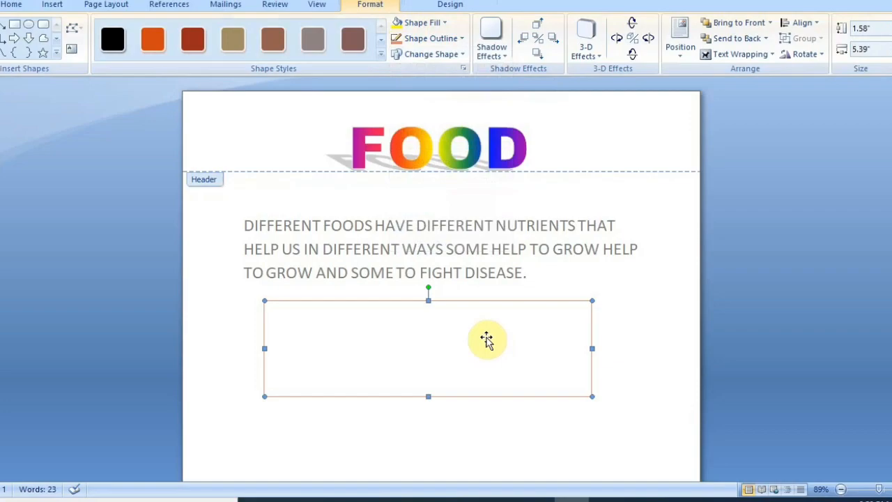